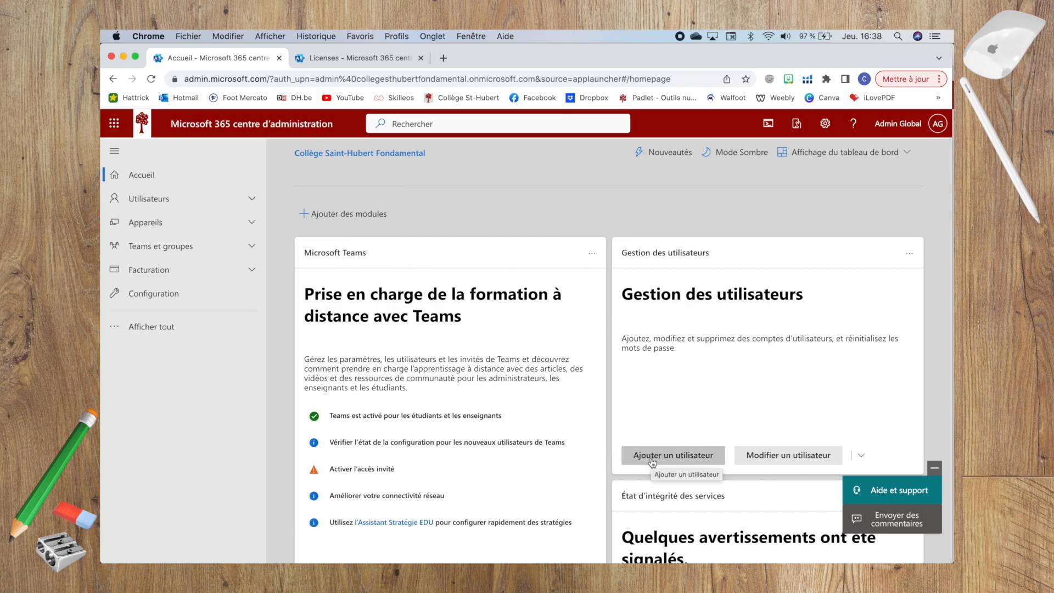
Start a new user with first name, full name and username 'rdv' on the sthub.be domain
{"action": "left_click", "coordinate": [652, 461]}
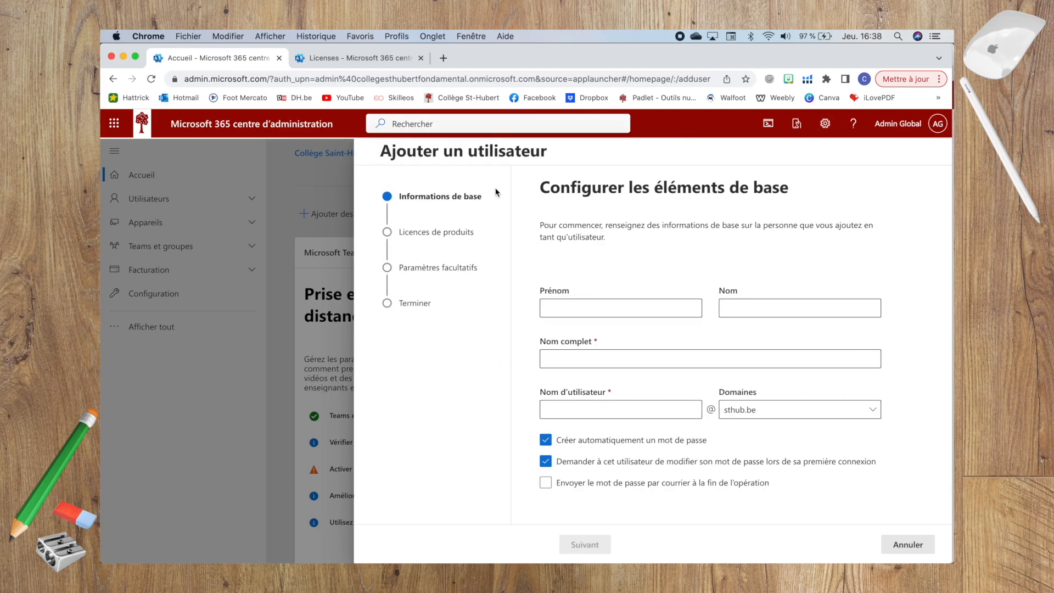
{"action": "left_click", "coordinate": [611, 308]}
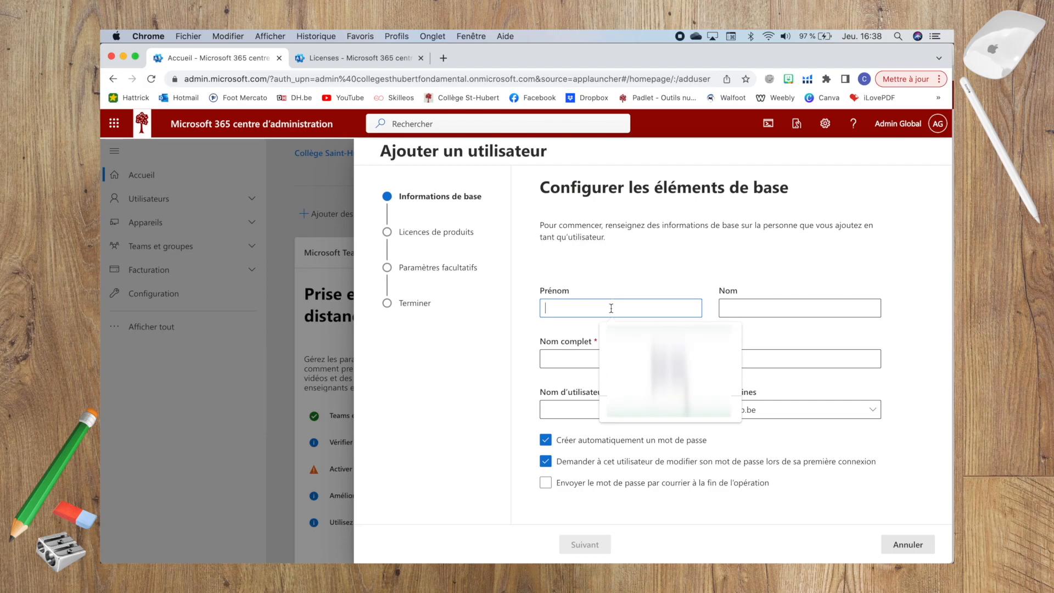
{"action": "type", "text": "rdv"}
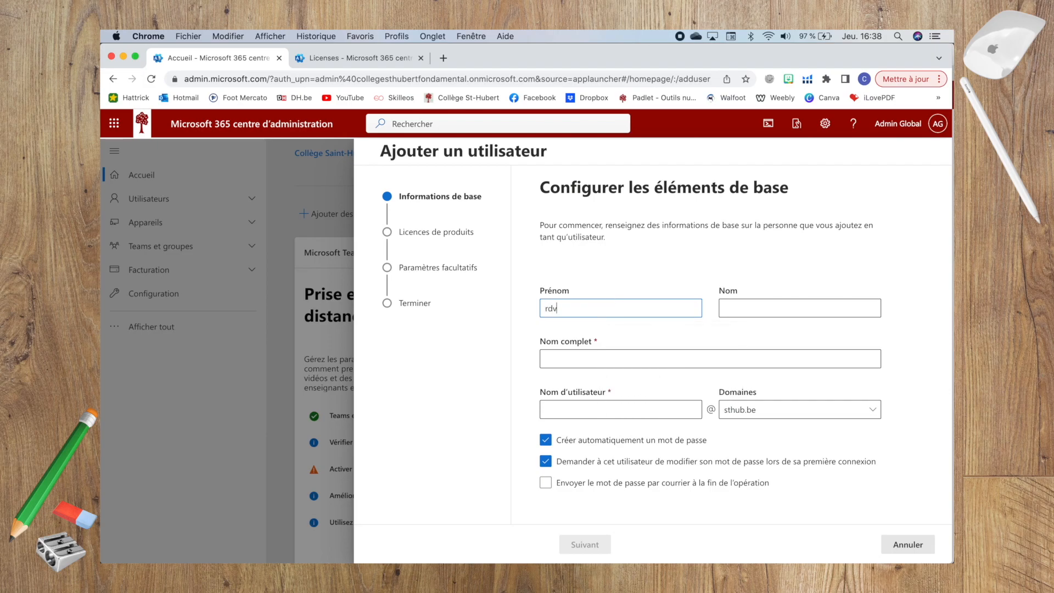
{"action": "left_click", "coordinate": [569, 357]}
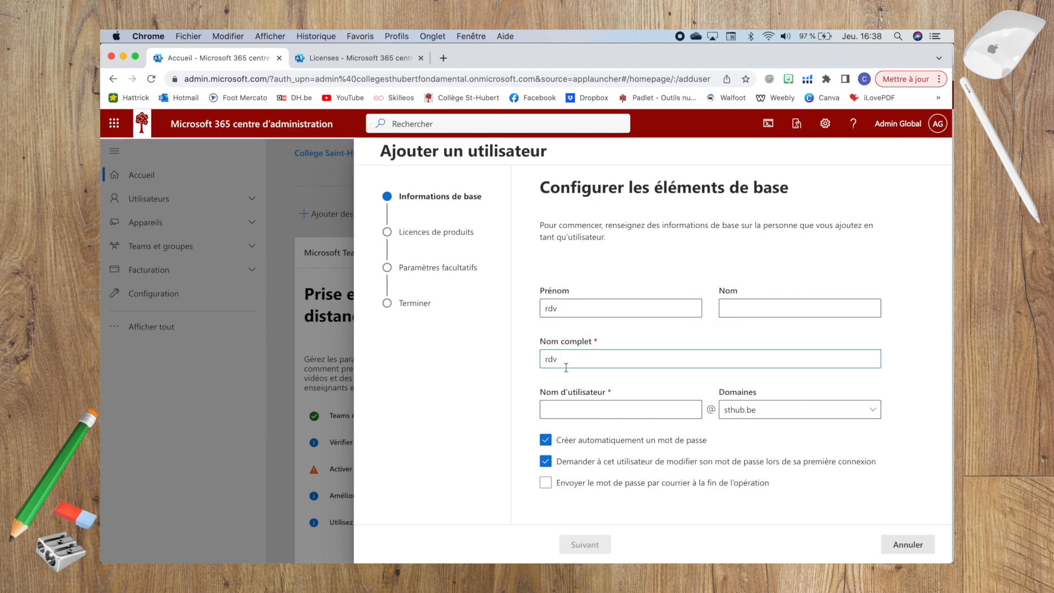
{"action": "left_click", "coordinate": [563, 409]}
{"action": "type", "text": "rdv"}
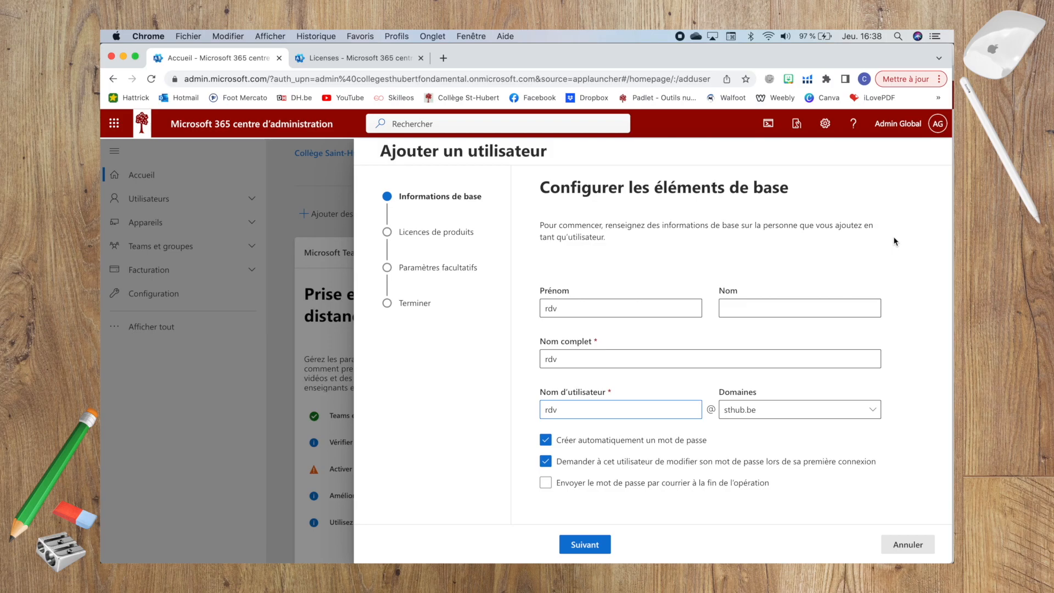
Turn off automatic password creation and enter a custom password rated Fort
{"action": "left_click", "coordinate": [546, 440]}
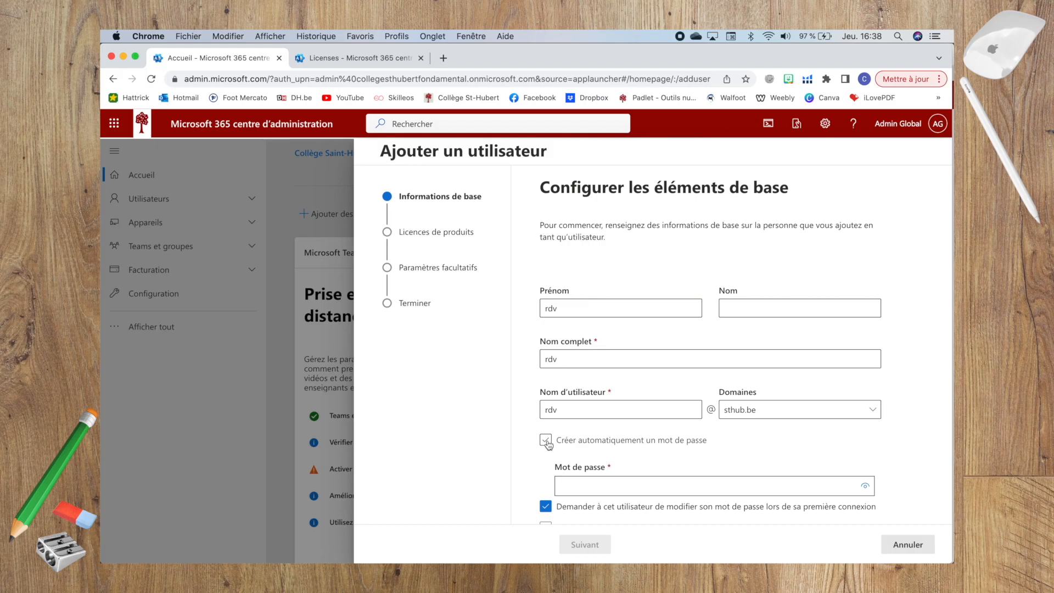
{"action": "left_click", "coordinate": [587, 488]}
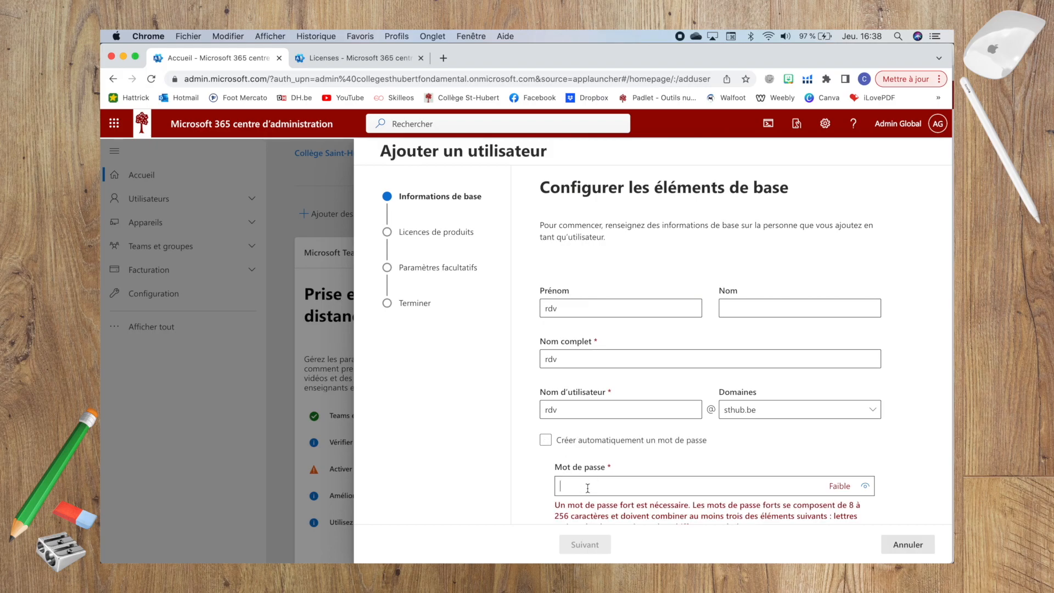
{"action": "scroll", "coordinate": [953, 298], "scroll_direction": "down", "scroll_amount": 2}
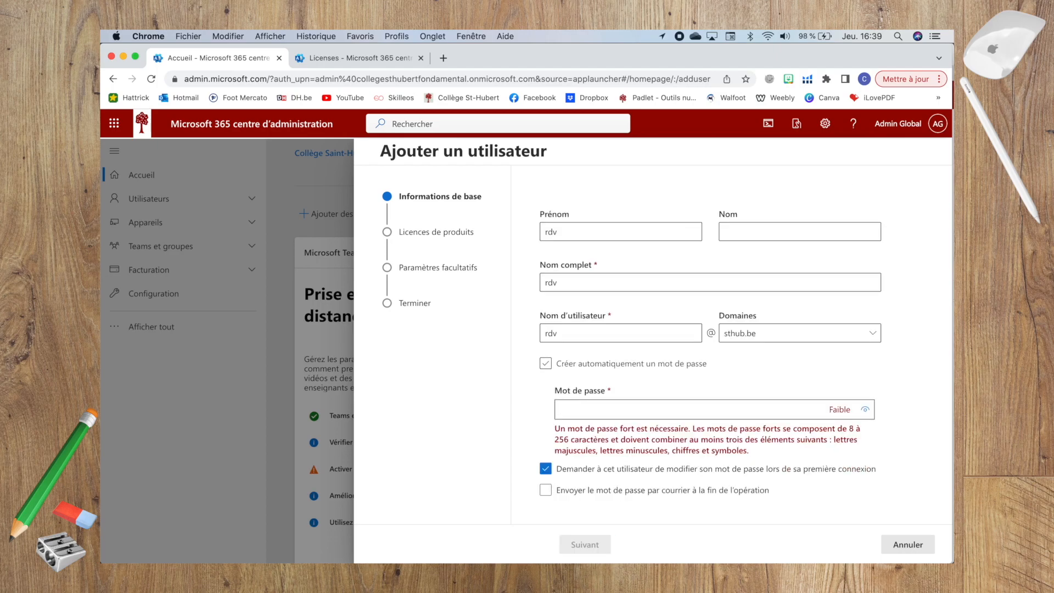
{"action": "type", "text": "•••••••••••"}
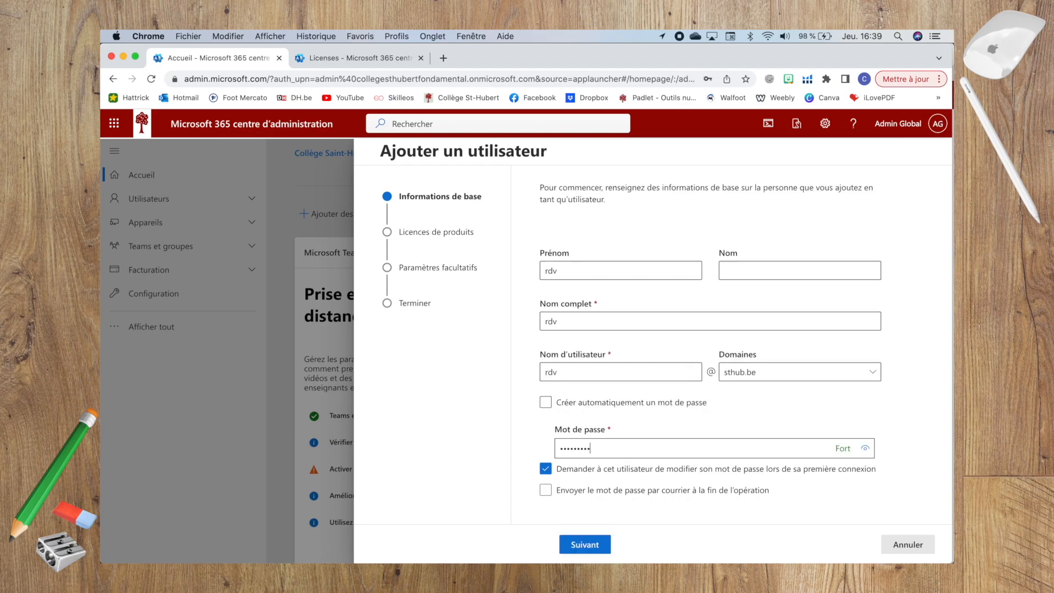
{"action": "type", "text": "•••"}
On the Licences step, leave only Microsoft 365 A3 pour les enseignants ticked and continue
{"action": "left_click", "coordinate": [586, 545]}
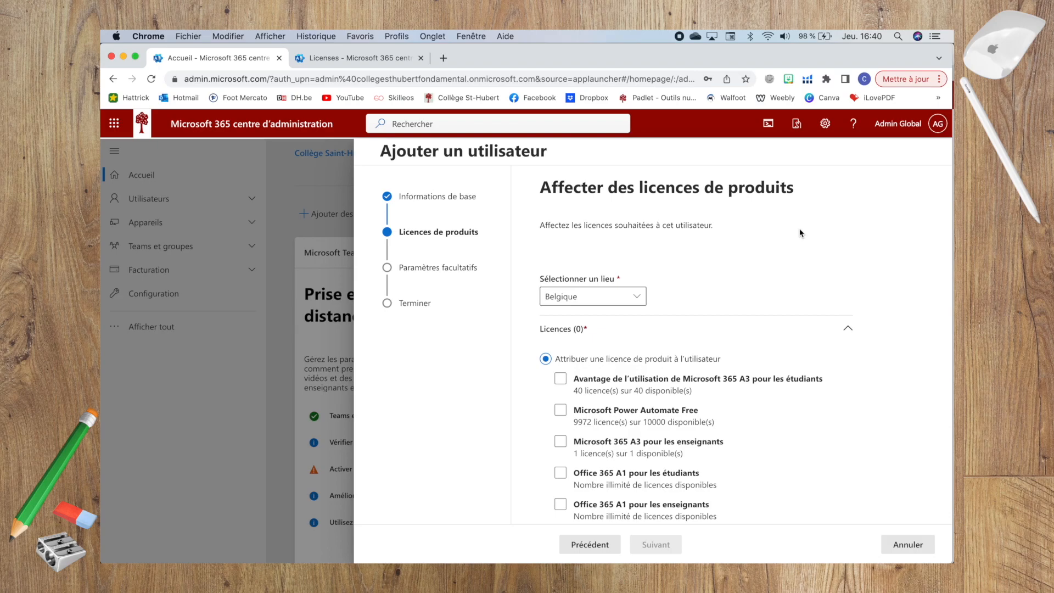
{"action": "scroll", "coordinate": [817, 365], "scroll_direction": "down", "scroll_amount": 3}
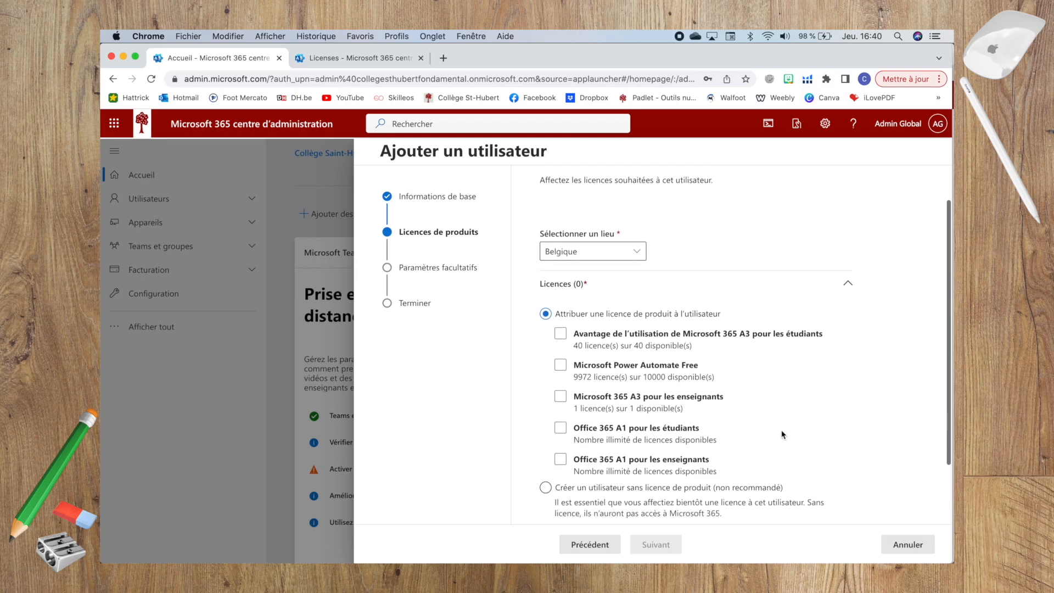
{"action": "left_click", "coordinate": [622, 436]}
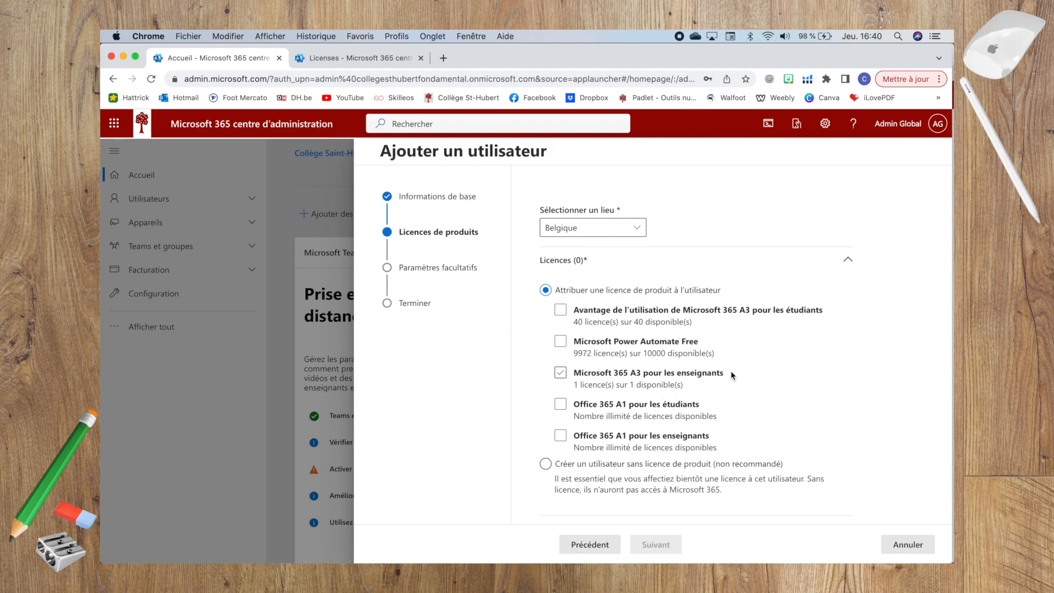
{"action": "left_click", "coordinate": [703, 376]}
{"action": "left_click", "coordinate": [560, 407]}
{"action": "left_click", "coordinate": [637, 379]}
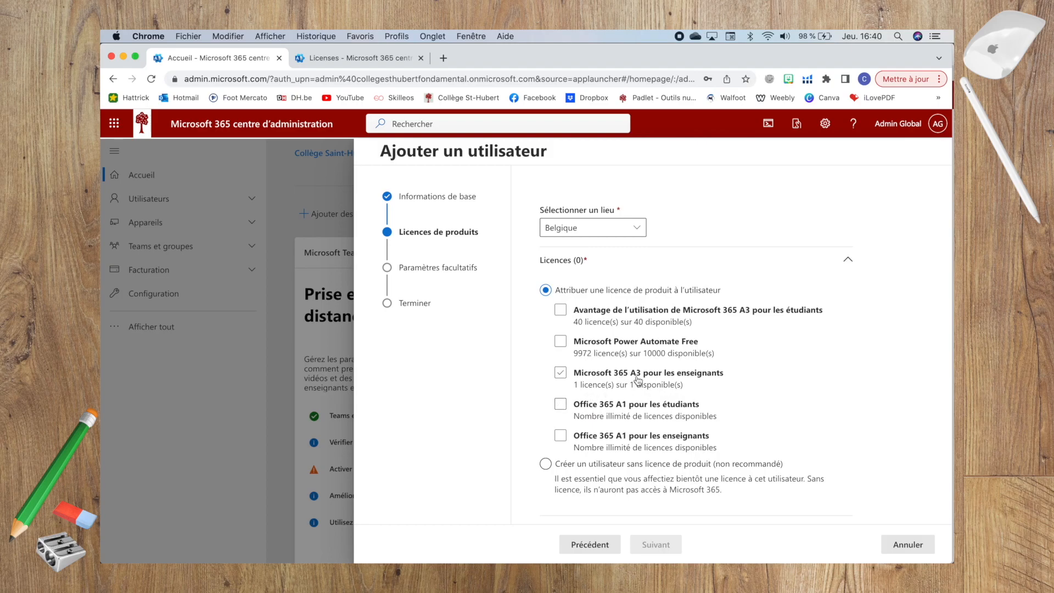
{"action": "left_click", "coordinate": [789, 387]}
{"action": "left_click", "coordinate": [560, 373]}
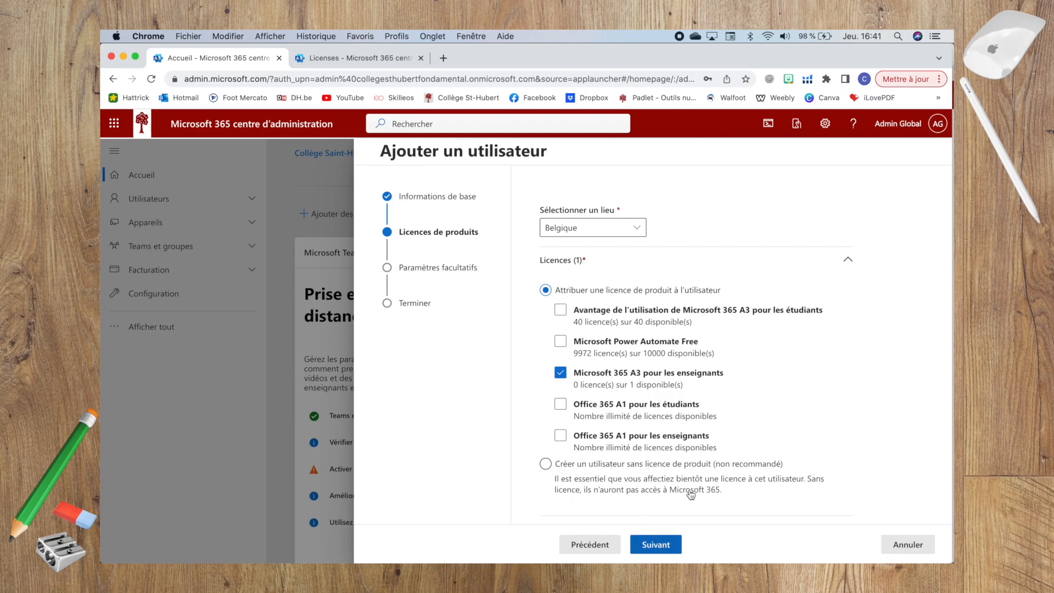
{"action": "left_click", "coordinate": [561, 372]}
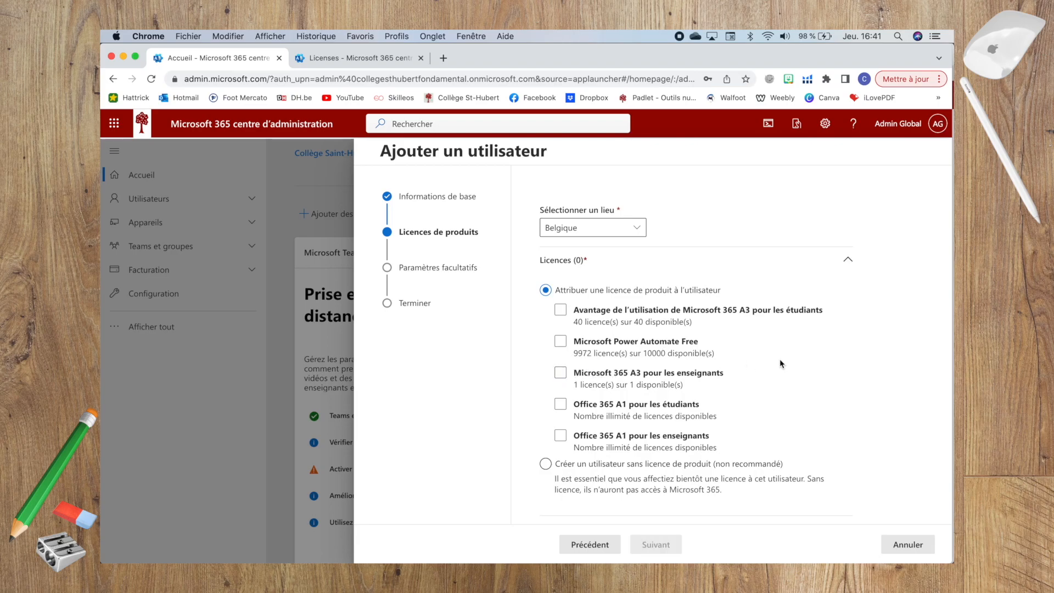
{"action": "left_click", "coordinate": [563, 376]}
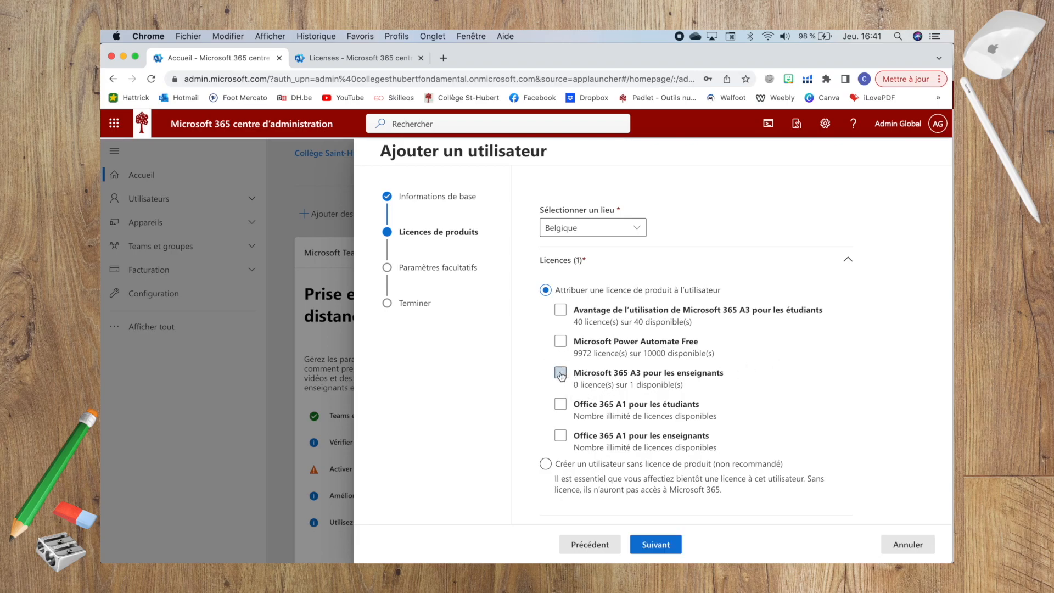
{"action": "left_click", "coordinate": [656, 546]}
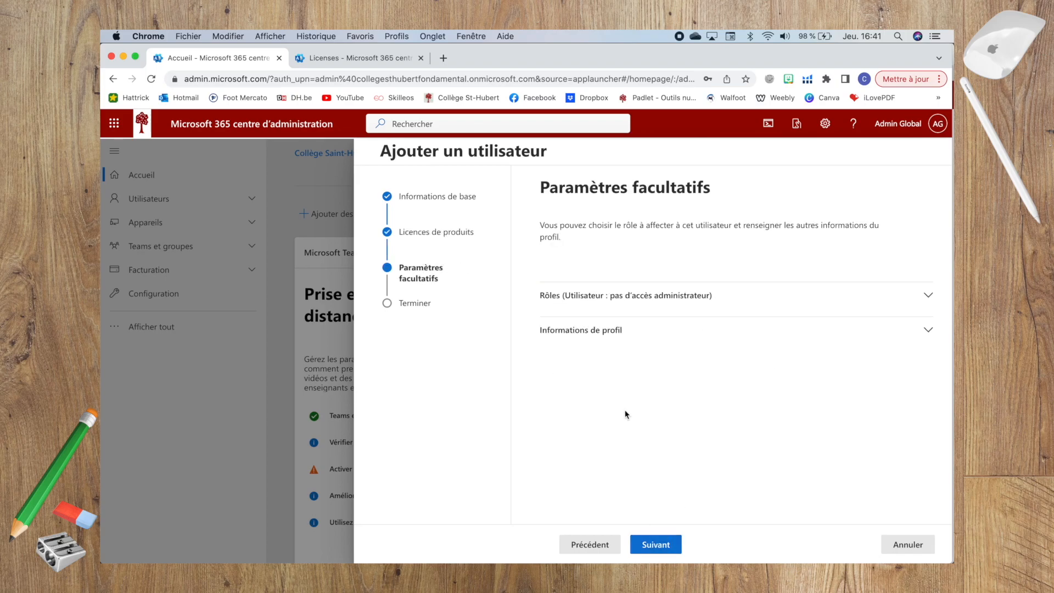
Return to the licence step and list the apps included in the Microsoft 365 A3 teacher licence
{"action": "left_click", "coordinate": [607, 544]}
{"action": "scroll", "coordinate": [725, 416], "scroll_direction": "down", "scroll_amount": 3}
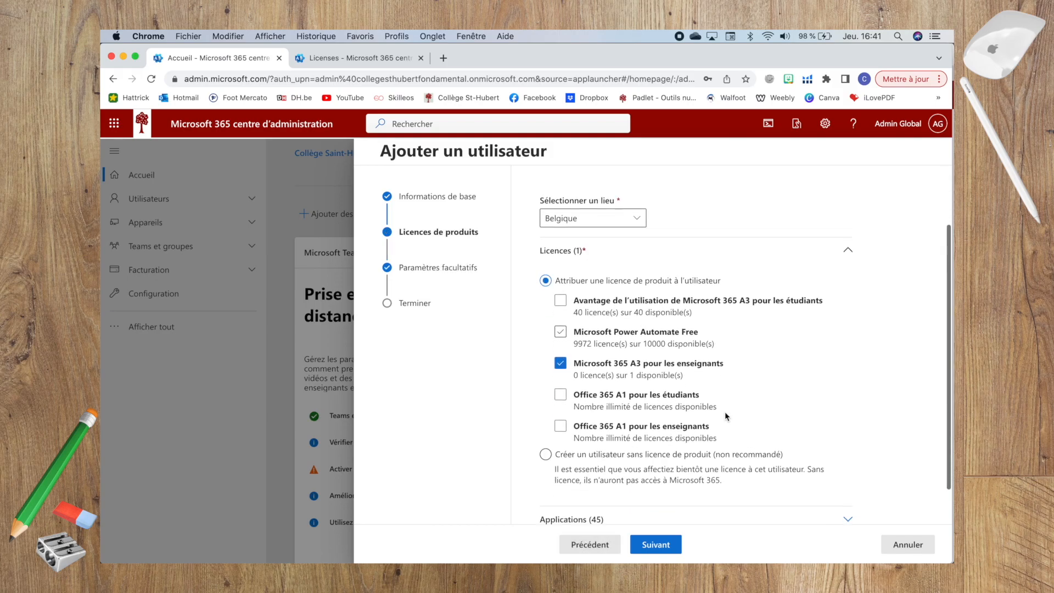
{"action": "left_click", "coordinate": [593, 476]}
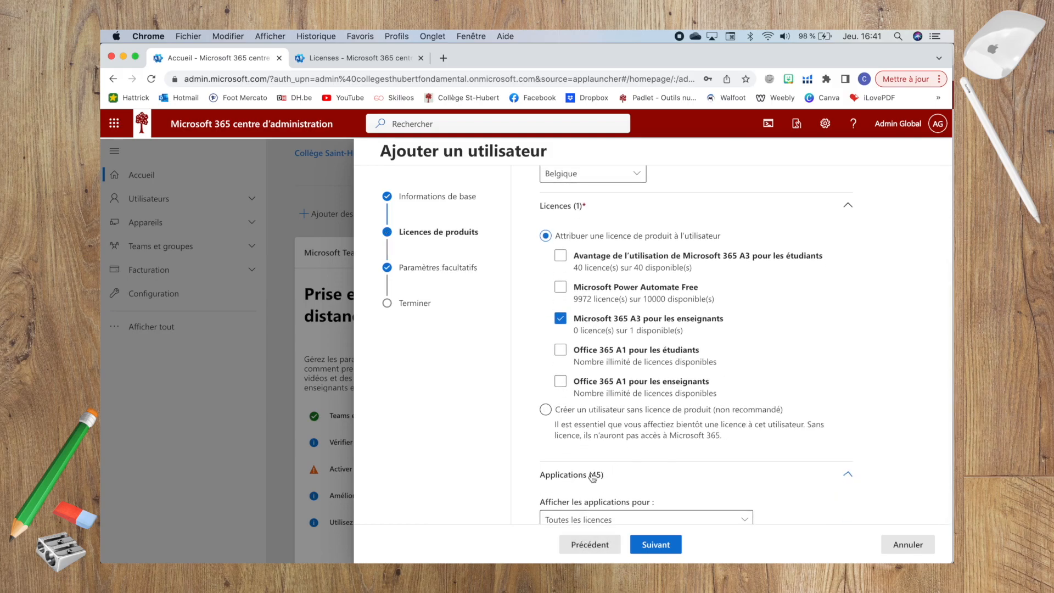
{"action": "scroll", "coordinate": [791, 397], "scroll_direction": "down", "scroll_amount": 2}
{"action": "scroll", "coordinate": [791, 397], "scroll_direction": "down", "scroll_amount": 3}
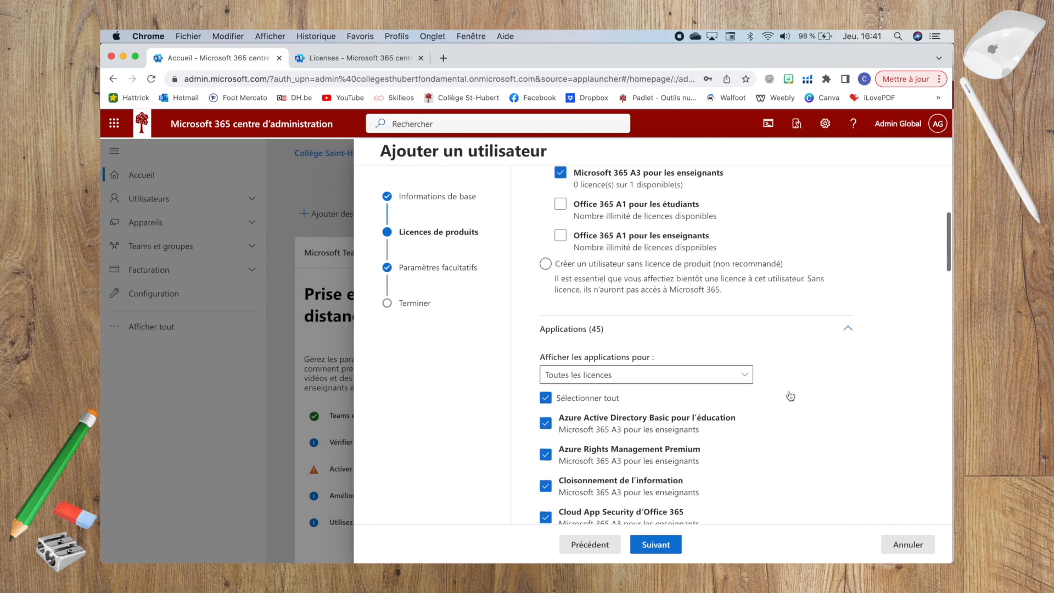
{"action": "left_click", "coordinate": [678, 355]}
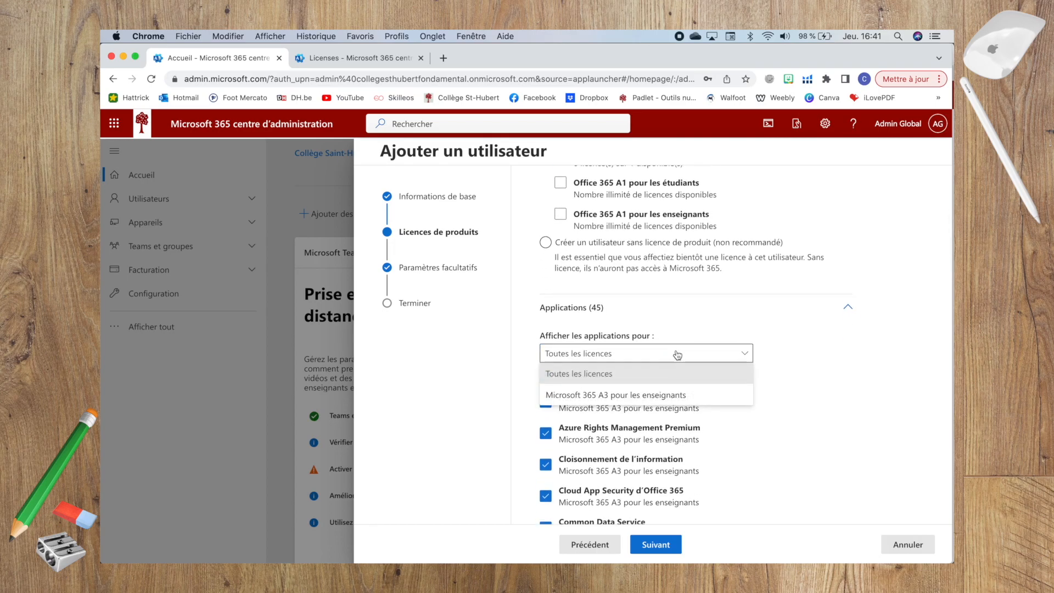
{"action": "left_click", "coordinate": [678, 355]}
{"action": "left_click", "coordinate": [677, 354]}
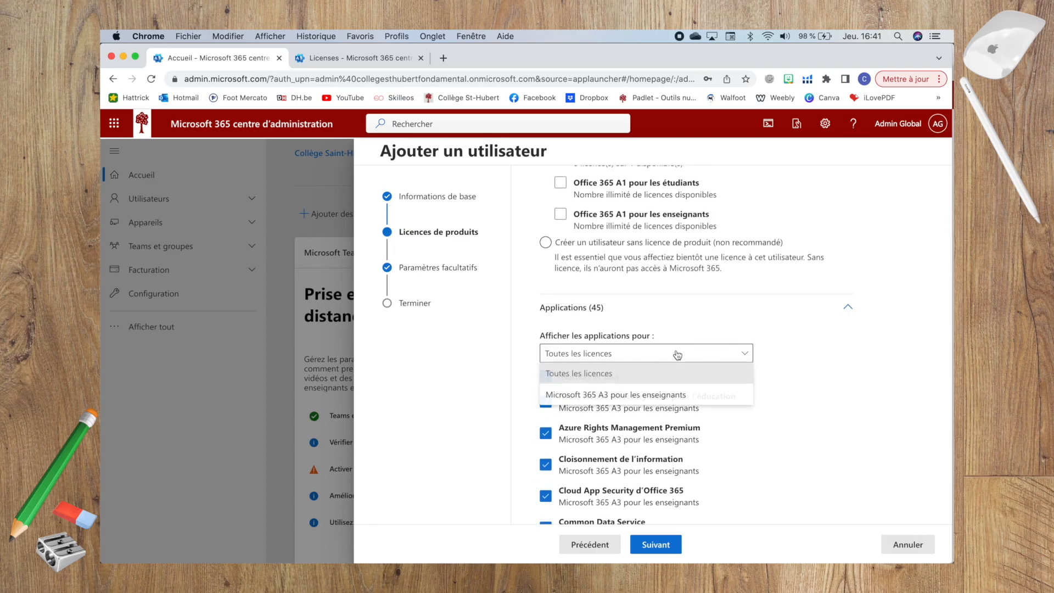
{"action": "left_click", "coordinate": [650, 395]}
Switch 'Afficher les applications pour' to 'Toutes les licences', review the apps, and proceed to Paramètres facultatifs
{"action": "scroll", "coordinate": [793, 401], "scroll_direction": "down", "scroll_amount": 7}
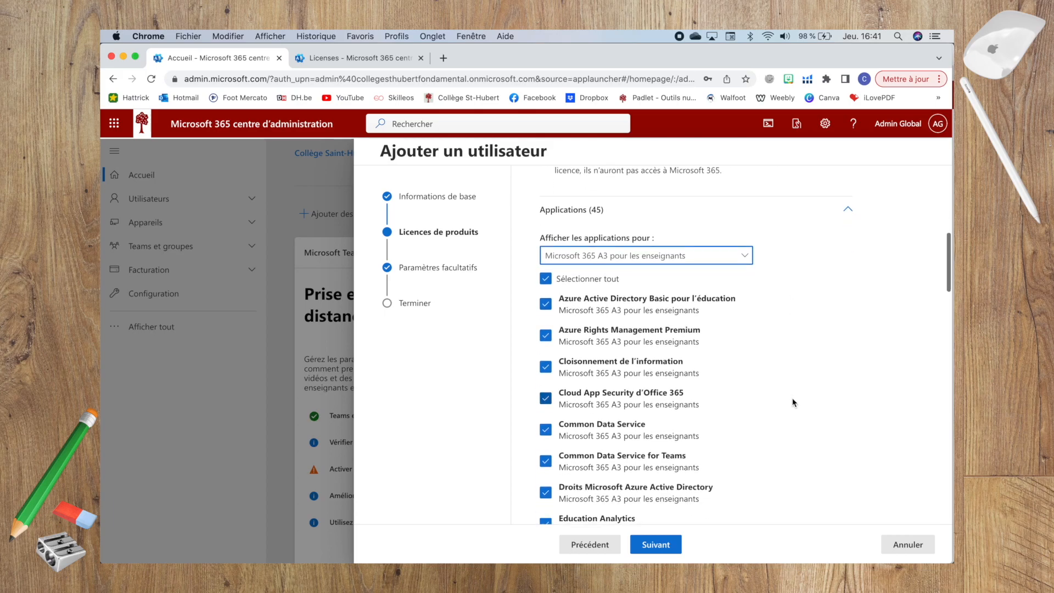
{"action": "scroll", "coordinate": [794, 403], "scroll_direction": "down", "scroll_amount": 2}
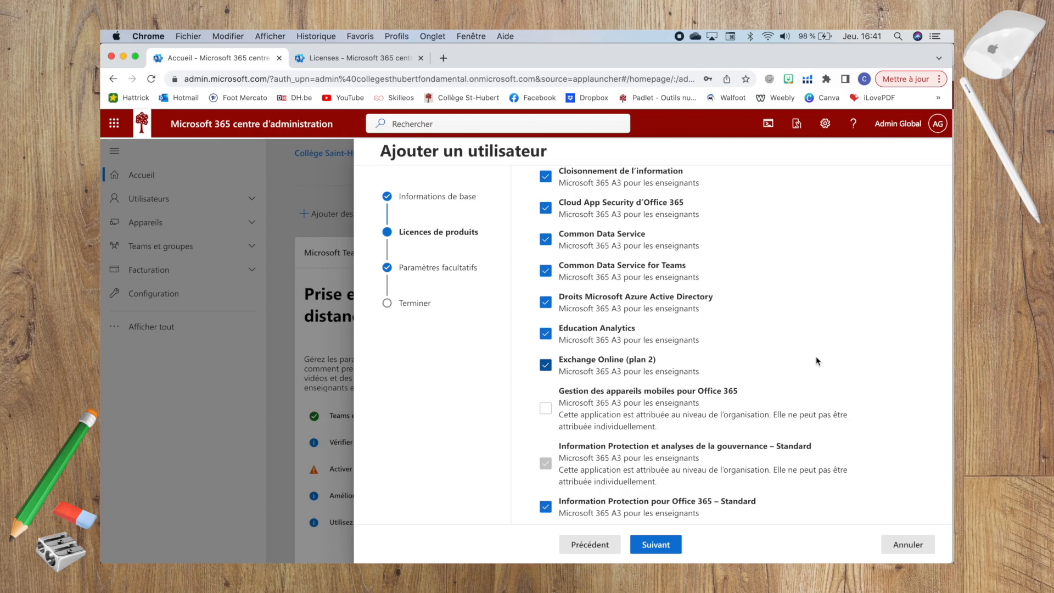
{"action": "scroll", "coordinate": [817, 357], "scroll_direction": "down", "scroll_amount": 3}
{"action": "scroll", "coordinate": [816, 361], "scroll_direction": "up", "scroll_amount": 18}
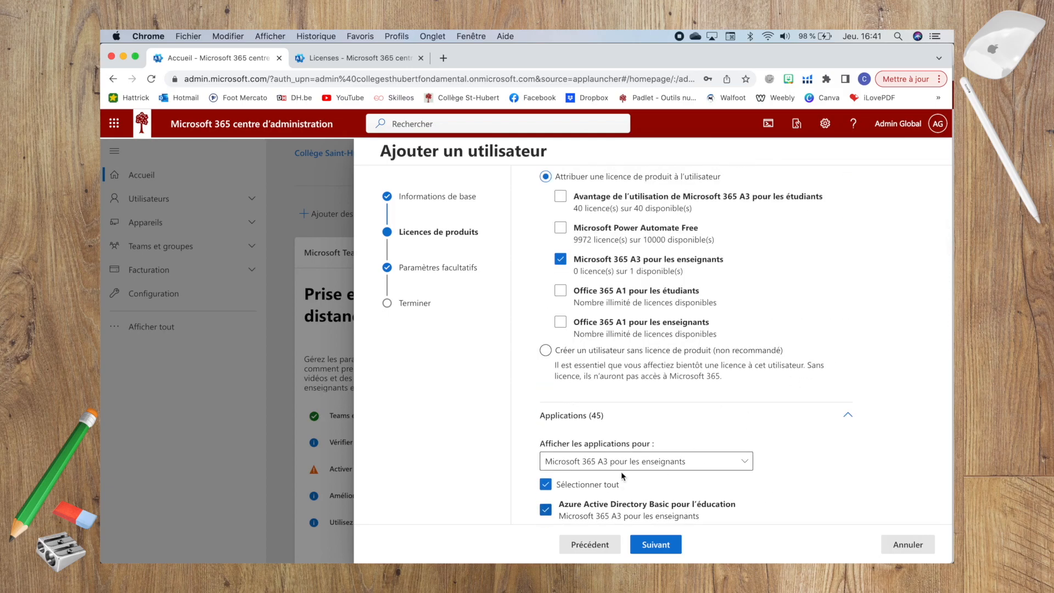
{"action": "left_click", "coordinate": [624, 472]}
{"action": "left_click", "coordinate": [624, 482]}
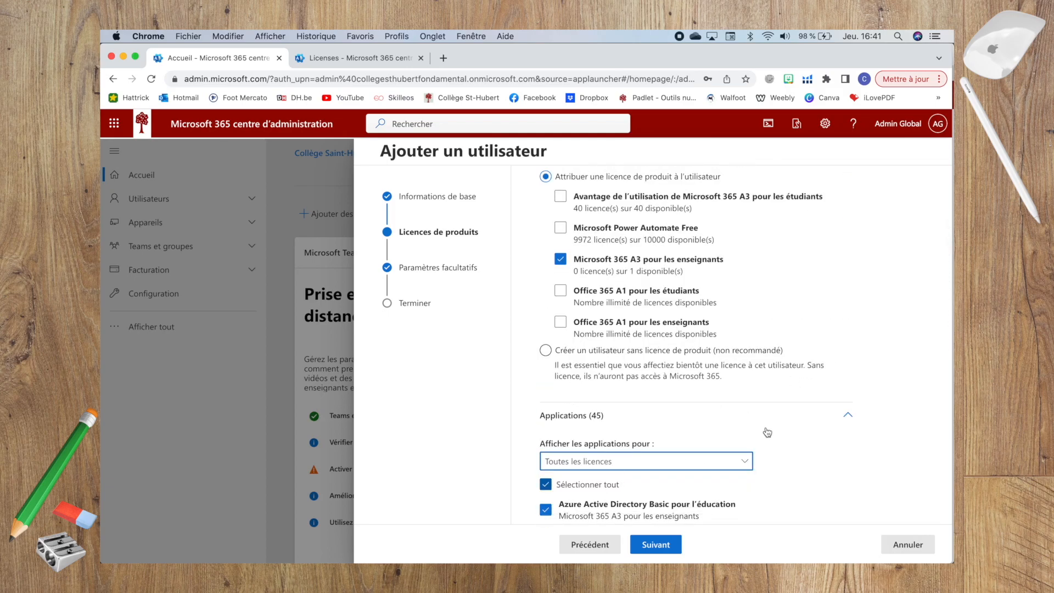
{"action": "scroll", "coordinate": [795, 431], "scroll_direction": "down", "scroll_amount": 8}
{"action": "scroll", "coordinate": [794, 431], "scroll_direction": "down", "scroll_amount": 6}
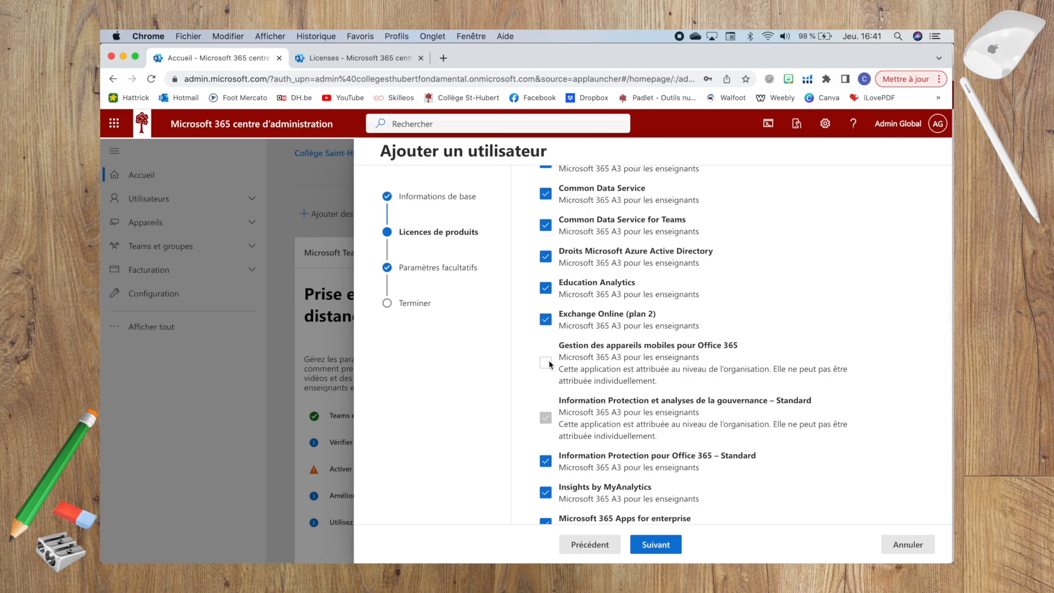
{"action": "scroll", "coordinate": [754, 372], "scroll_direction": "down", "scroll_amount": 20}
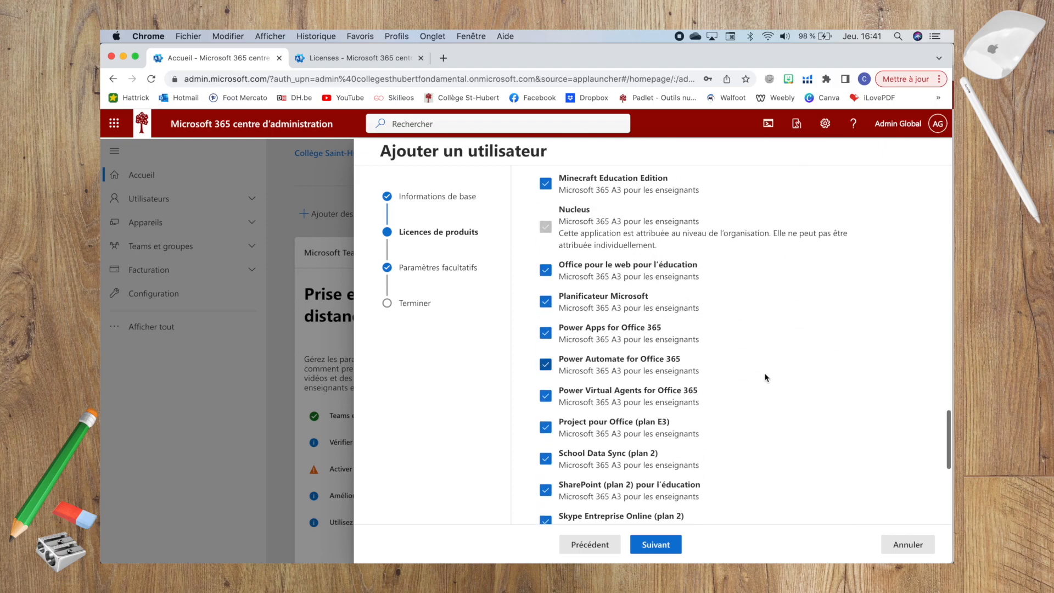
{"action": "scroll", "coordinate": [765, 374], "scroll_direction": "down", "scroll_amount": 12}
{"action": "scroll", "coordinate": [766, 378], "scroll_direction": "up", "scroll_amount": 20}
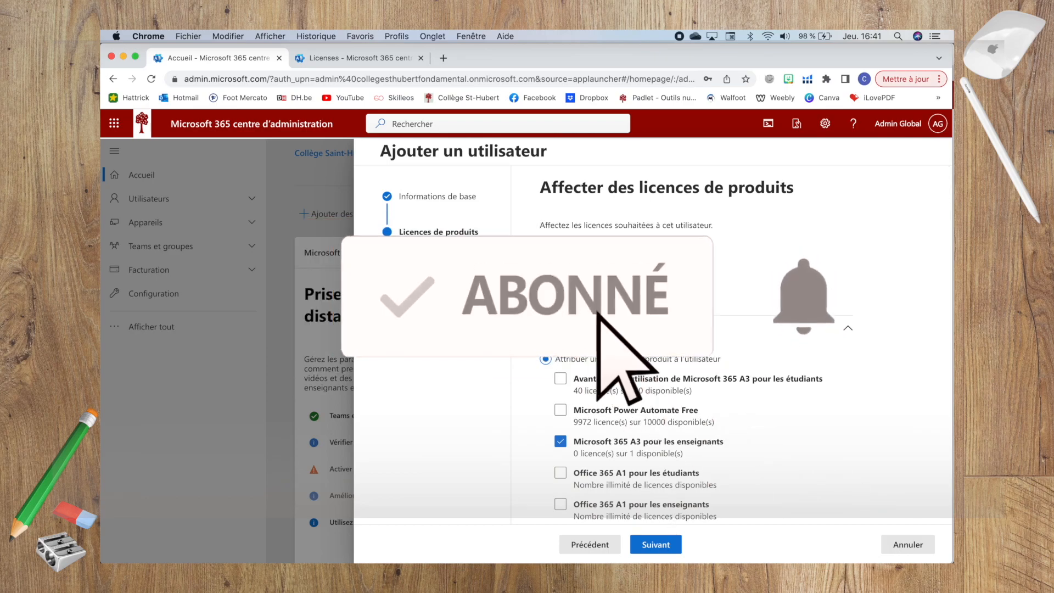
{"action": "left_click", "coordinate": [657, 539]}
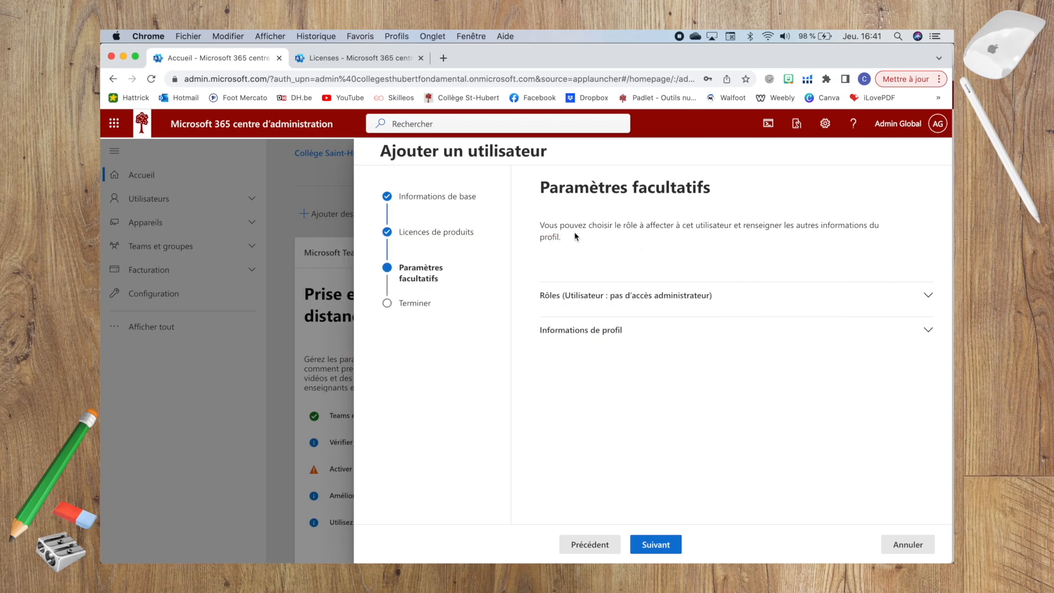
Expand Rôles and 'Afficher tout par catégorie', keeping the user as Utilisateur without admin access
{"action": "left_click", "coordinate": [736, 303]}
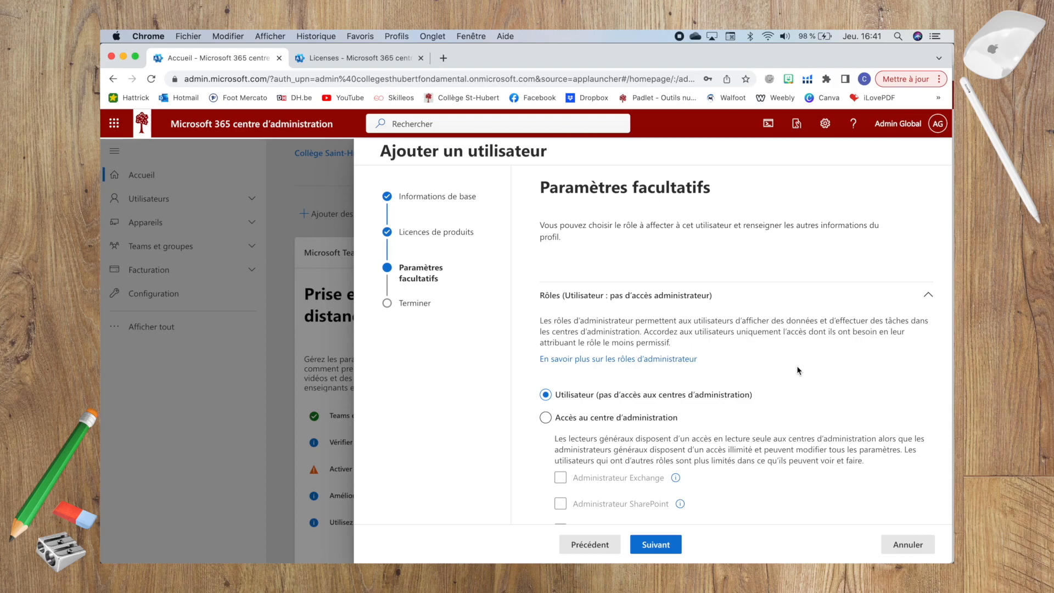
{"action": "scroll", "coordinate": [798, 369], "scroll_direction": "down", "scroll_amount": 3}
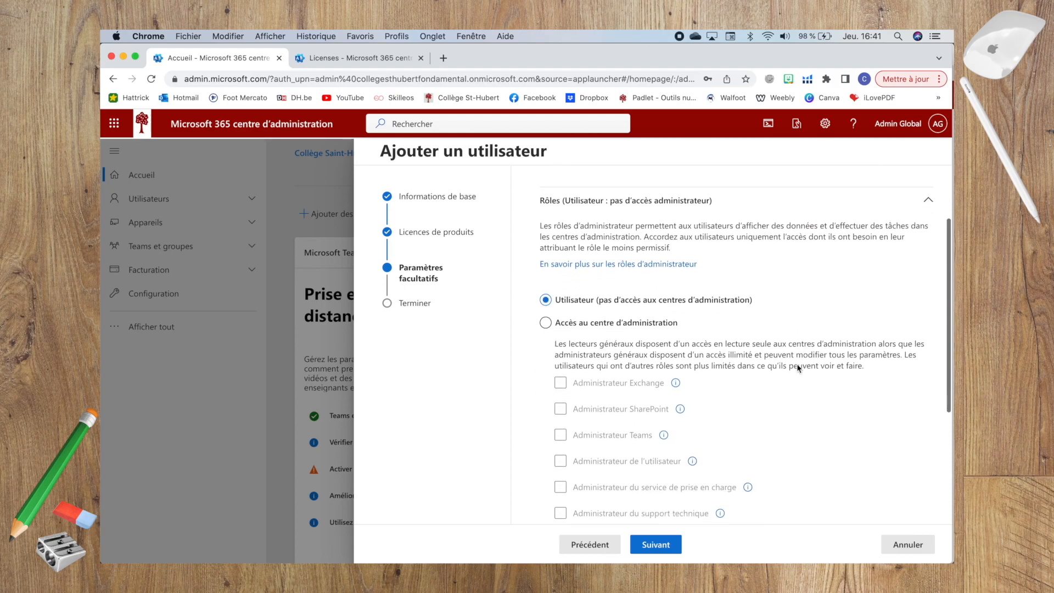
{"action": "scroll", "coordinate": [797, 367], "scroll_direction": "down", "scroll_amount": 2}
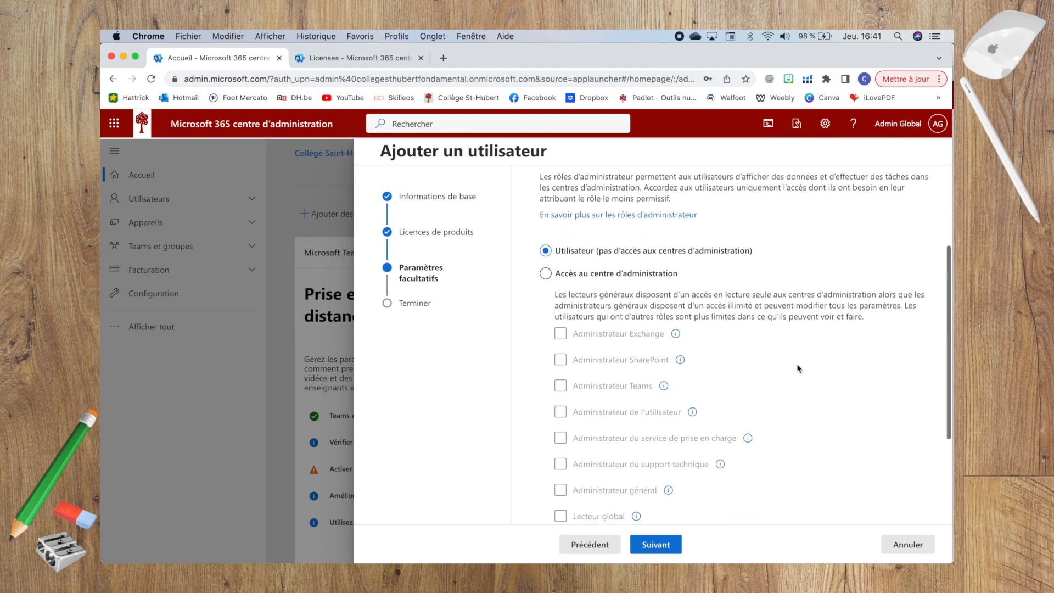
{"action": "scroll", "coordinate": [796, 368], "scroll_direction": "down", "scroll_amount": 1}
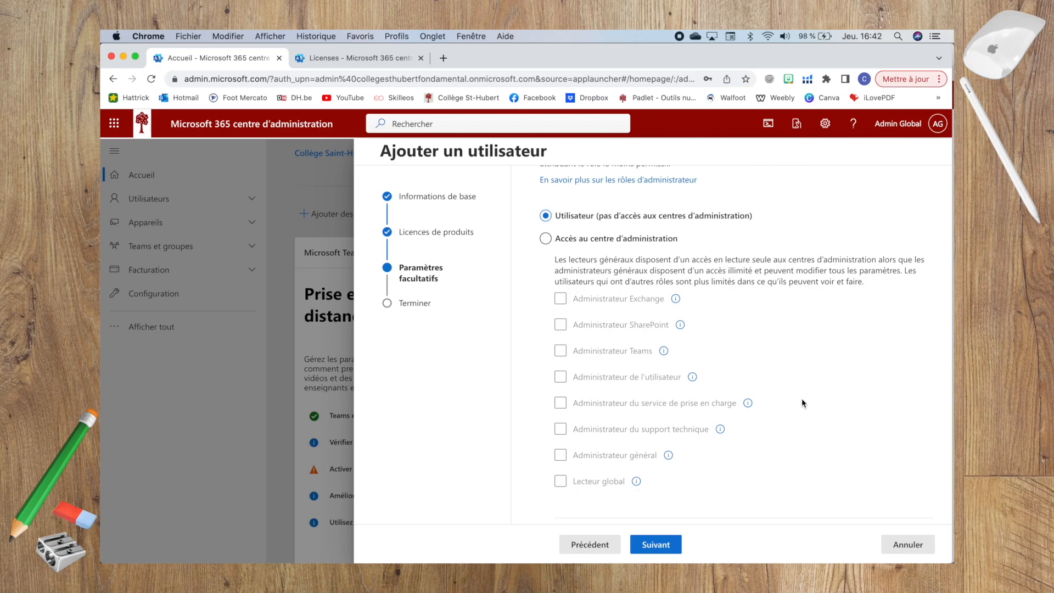
{"action": "scroll", "coordinate": [801, 400], "scroll_direction": "down", "scroll_amount": 1}
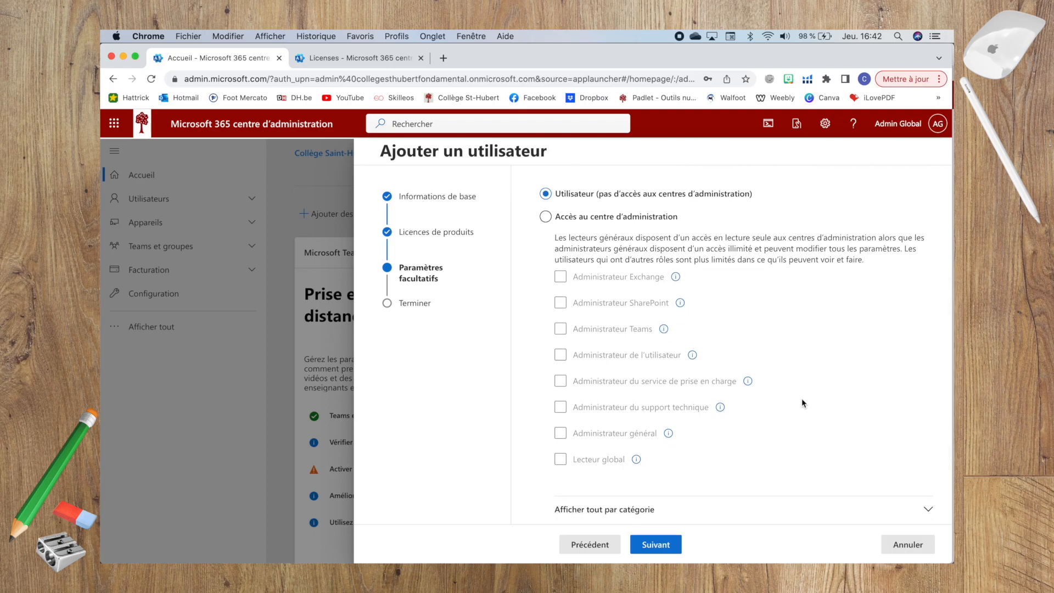
{"action": "scroll", "coordinate": [802, 401], "scroll_direction": "down", "scroll_amount": 3}
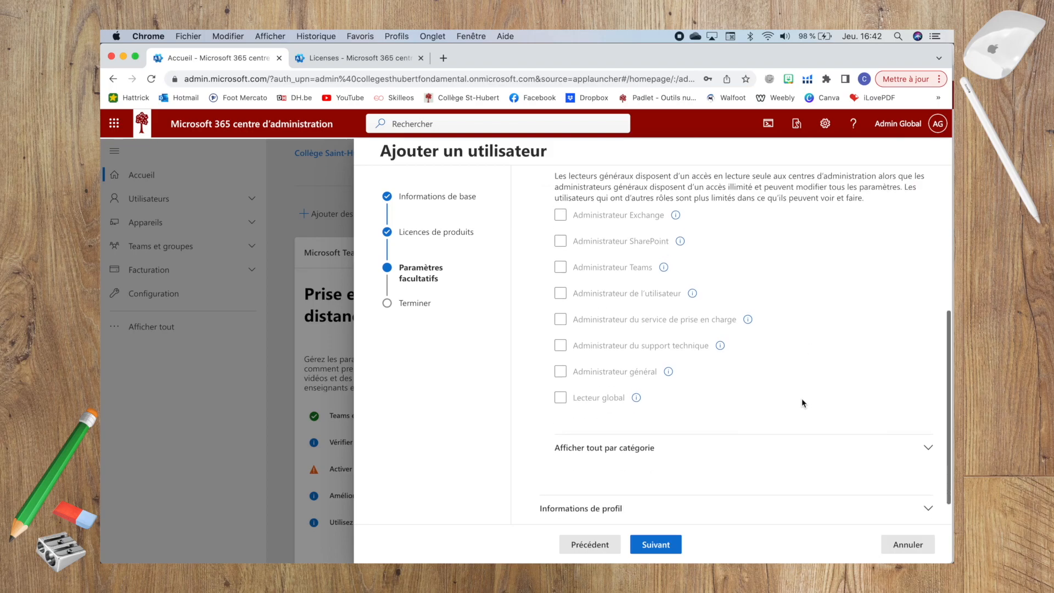
{"action": "left_click", "coordinate": [618, 439]}
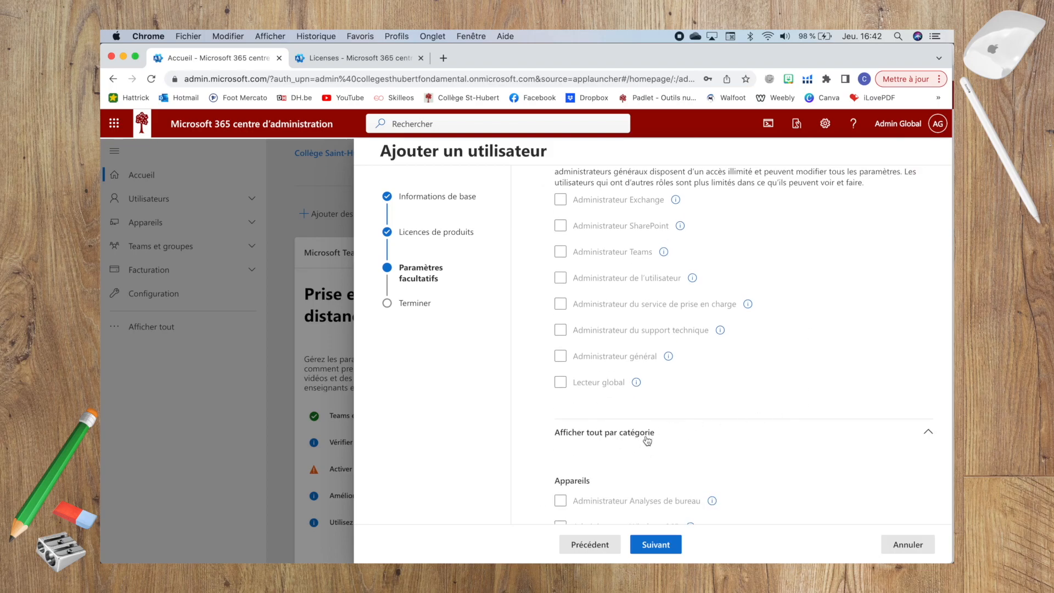
{"action": "scroll", "coordinate": [642, 437], "scroll_direction": "down", "scroll_amount": 7}
{"action": "scroll", "coordinate": [642, 438], "scroll_direction": "up", "scroll_amount": 9}
{"action": "scroll", "coordinate": [643, 440], "scroll_direction": "up", "scroll_amount": 10}
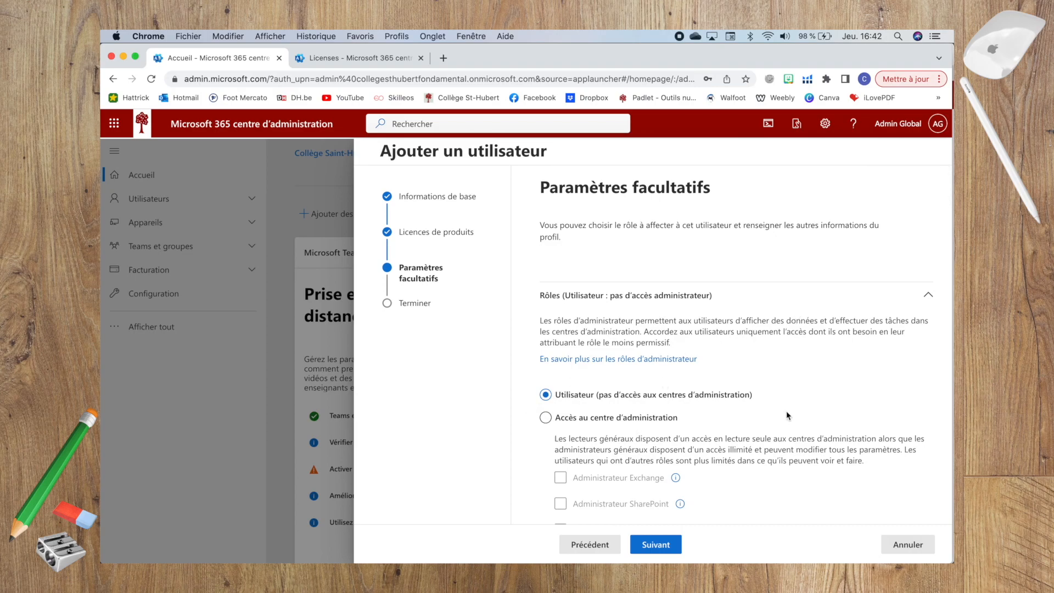
Review the Examiner et finaliser summary: user rdv, custom password, A3 teacher licence, Utilisateur role
{"action": "left_click", "coordinate": [649, 547]}
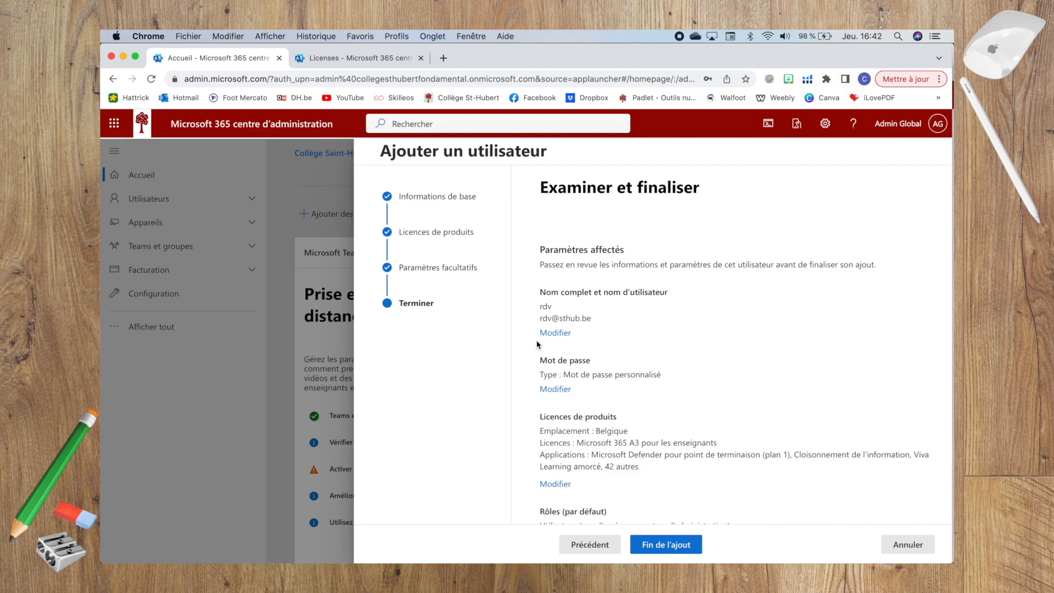
{"action": "scroll", "coordinate": [764, 373], "scroll_direction": "down", "scroll_amount": 1}
{"action": "scroll", "coordinate": [762, 371], "scroll_direction": "down", "scroll_amount": 1}
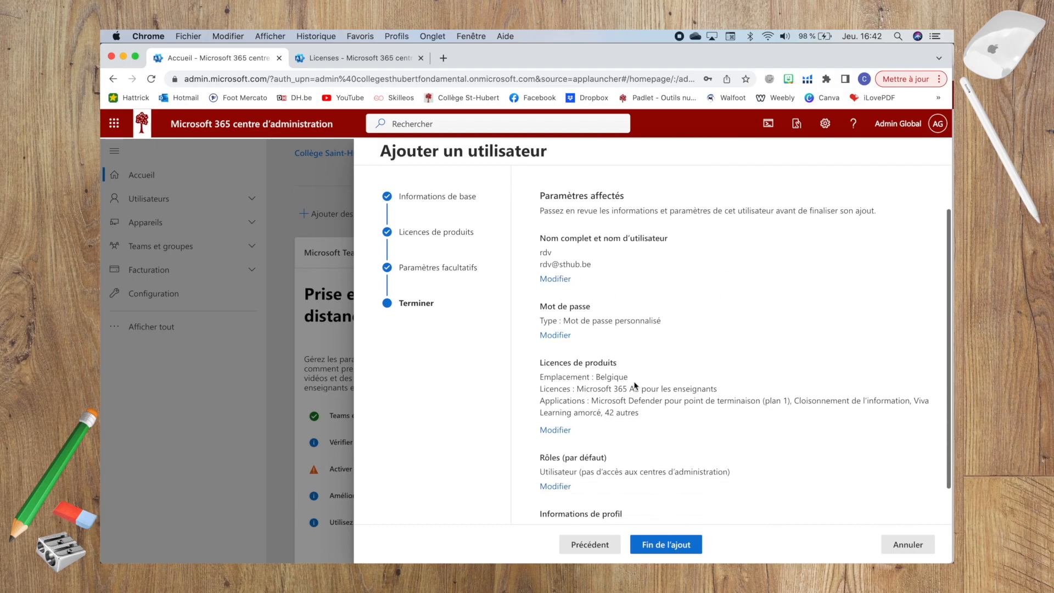
{"action": "scroll", "coordinate": [754, 350], "scroll_direction": "down", "scroll_amount": 2}
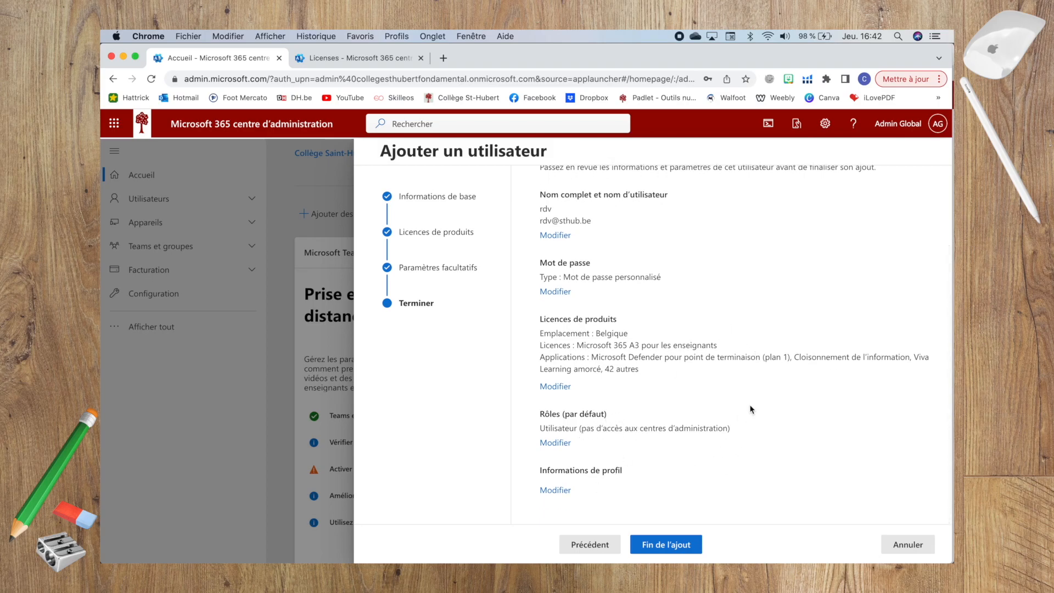
Finish adding user rdv, check the confirmation, and close back to the home dashboard
{"action": "left_click", "coordinate": [663, 547]}
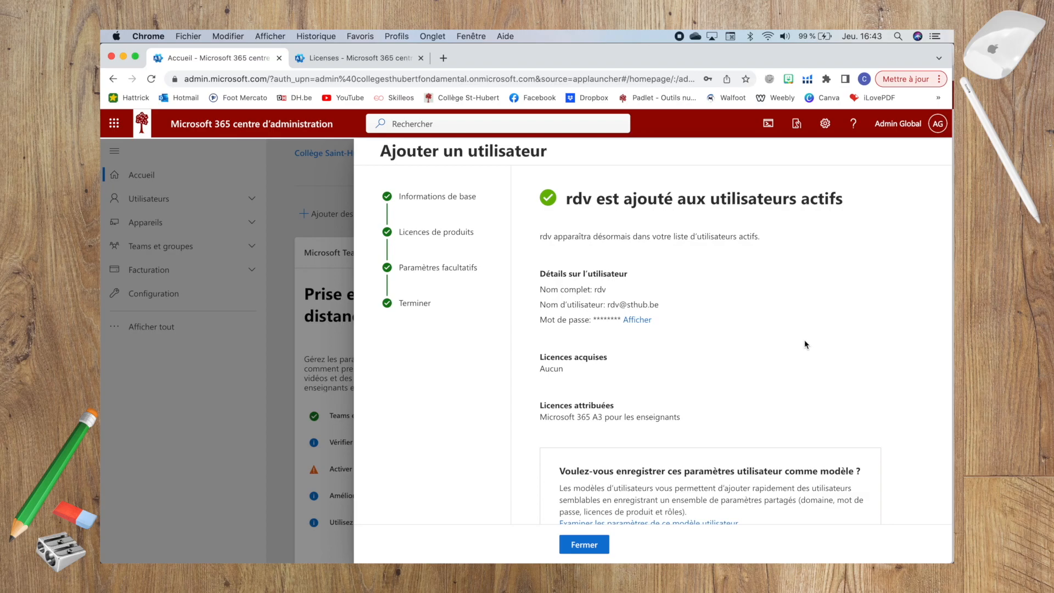
{"action": "scroll", "coordinate": [806, 344], "scroll_direction": "down", "scroll_amount": 3}
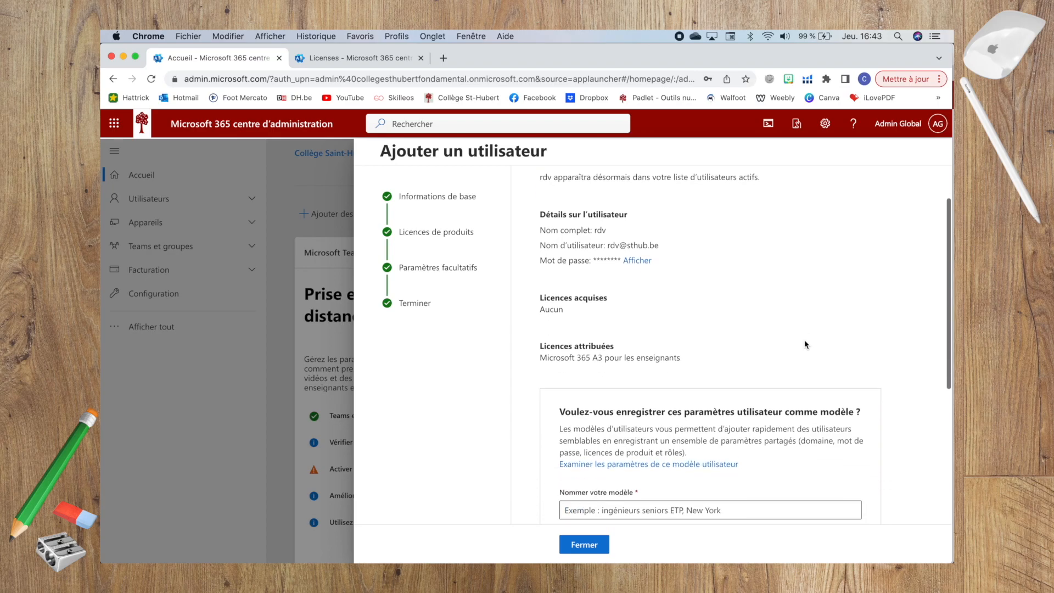
{"action": "scroll", "coordinate": [806, 345], "scroll_direction": "up", "scroll_amount": 3}
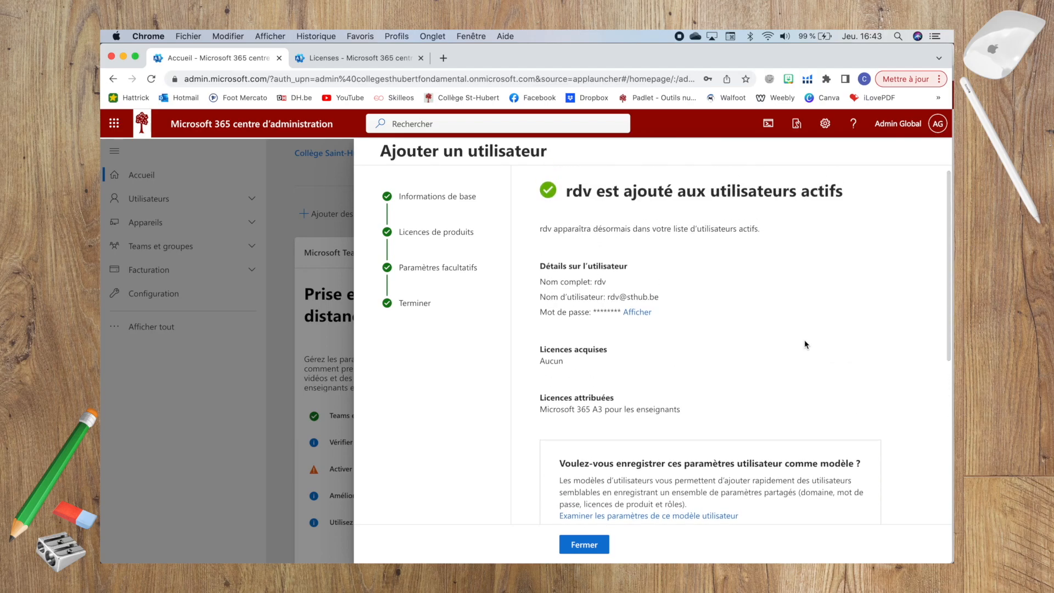
{"action": "scroll", "coordinate": [806, 344], "scroll_direction": "up", "scroll_amount": 1}
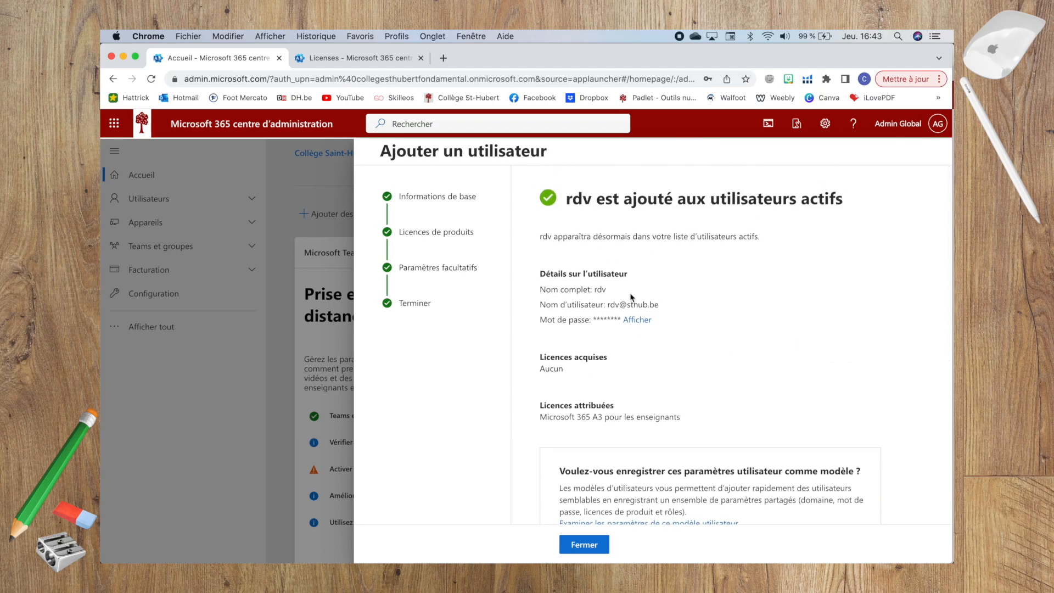
{"action": "left_click", "coordinate": [583, 549]}
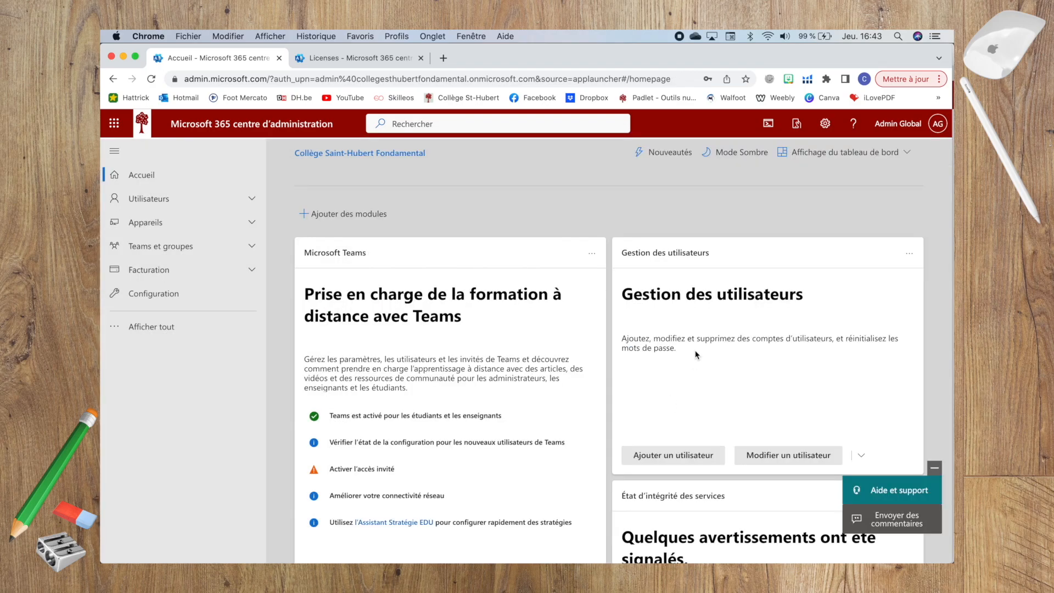